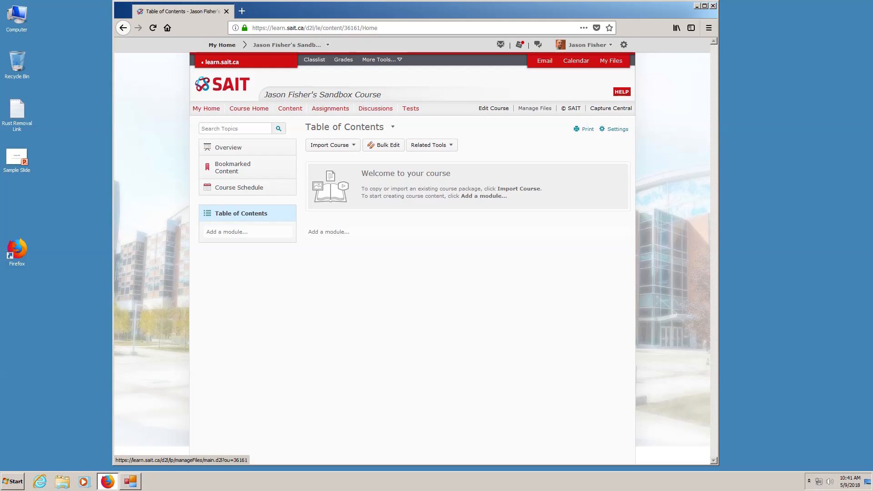
- Create a folder named Theory in the root of the course's file manager
{"action": "left_click", "coordinate": [535, 108]}
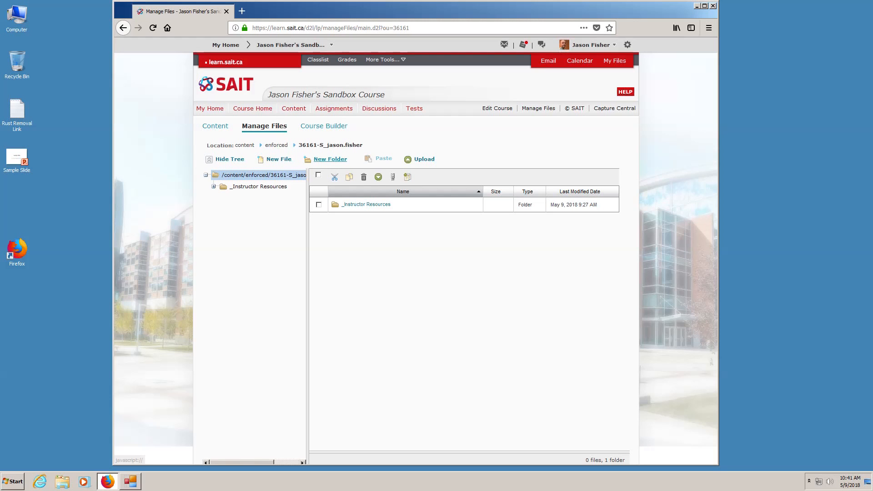
{"action": "left_click", "coordinate": [331, 158]}
{"action": "type", "text": "The"}
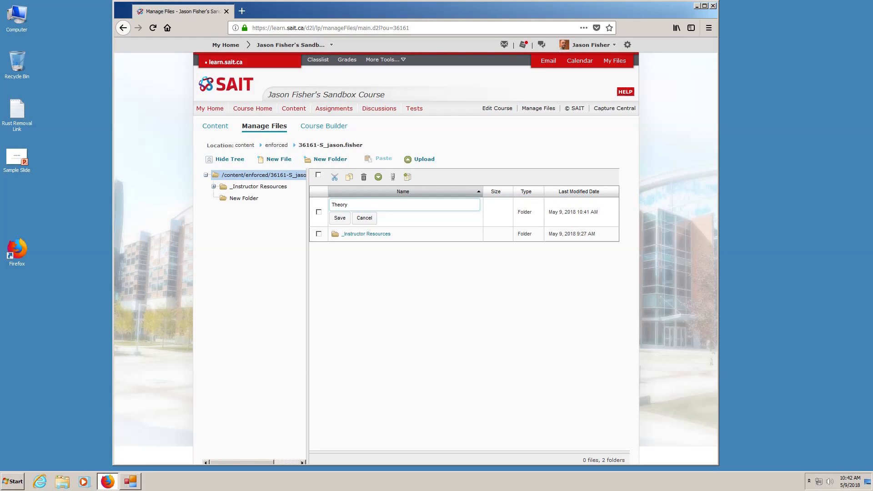
{"action": "type", "text": "ory"}
{"action": "key", "text": "Return"}
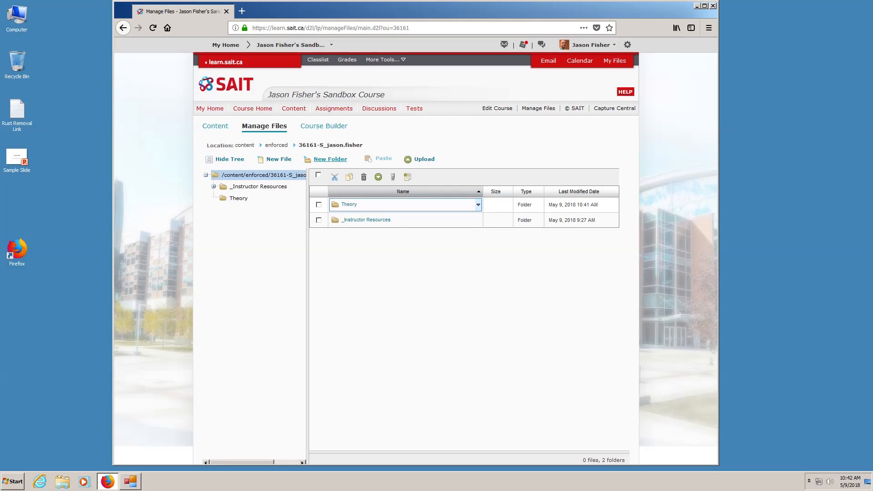
- Create a folder named Labs in the course's root folder
{"action": "left_click", "coordinate": [330, 159]}
{"action": "type", "text": "Lab"}
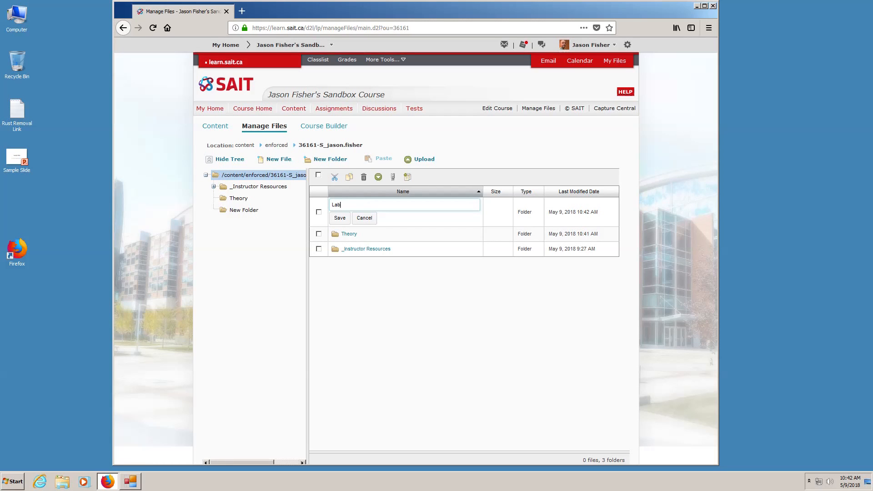
{"action": "type", "text": "s"}
{"action": "left_click", "coordinate": [339, 218]}
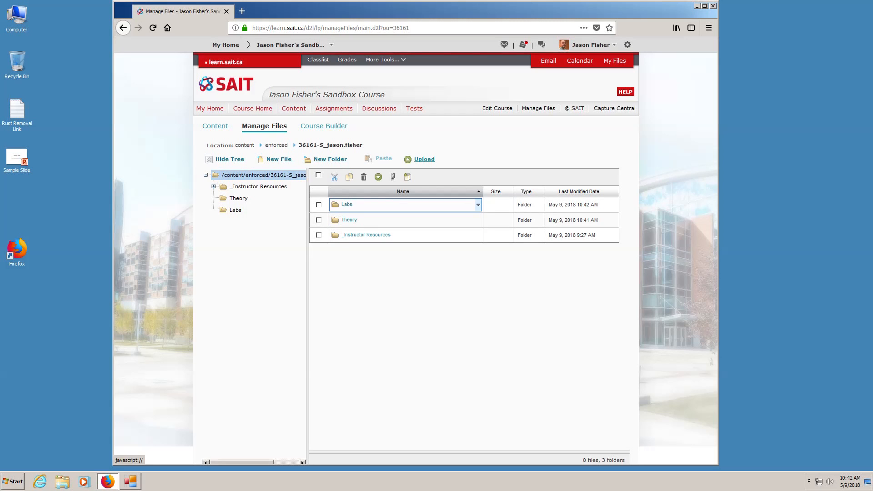
- Create a folder named Student Resources in the course's root folder
{"action": "left_click", "coordinate": [331, 159]}
{"action": "type", "text": "Student"}
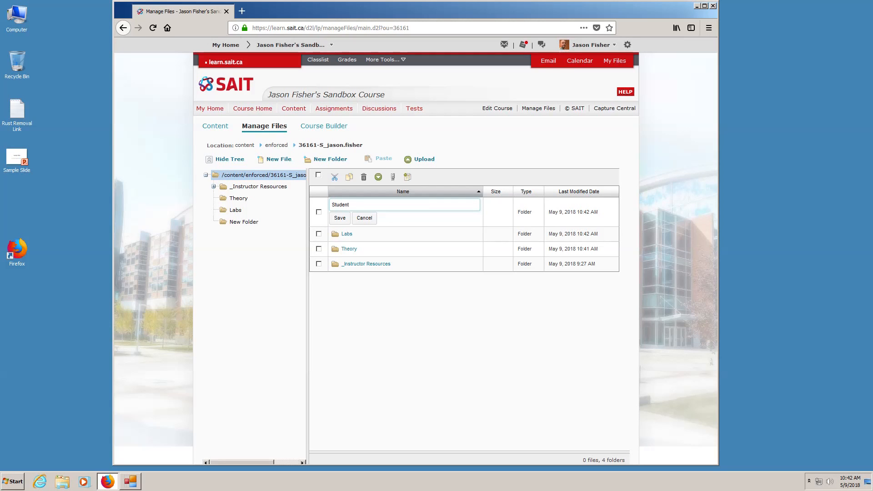
{"action": "type", "text": " Resources"}
{"action": "key", "text": "Return"}
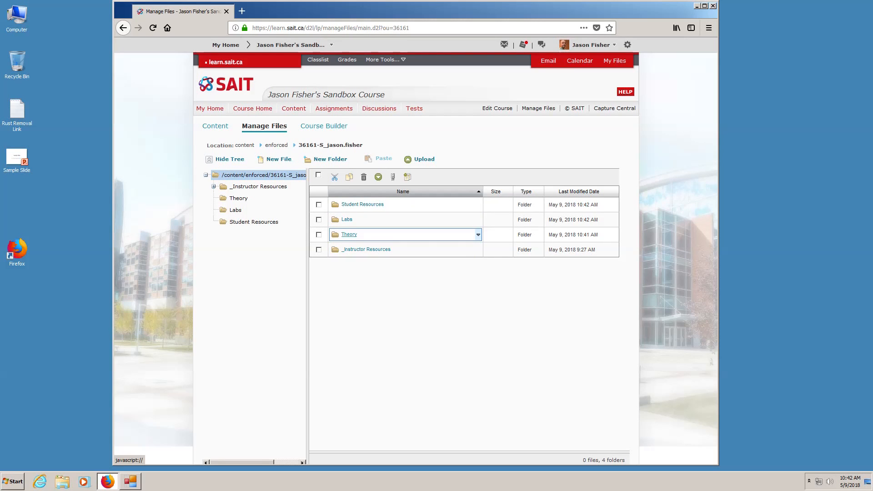
- Create a subfolder named PPTs inside the Theory folder
{"action": "left_click", "coordinate": [349, 235]}
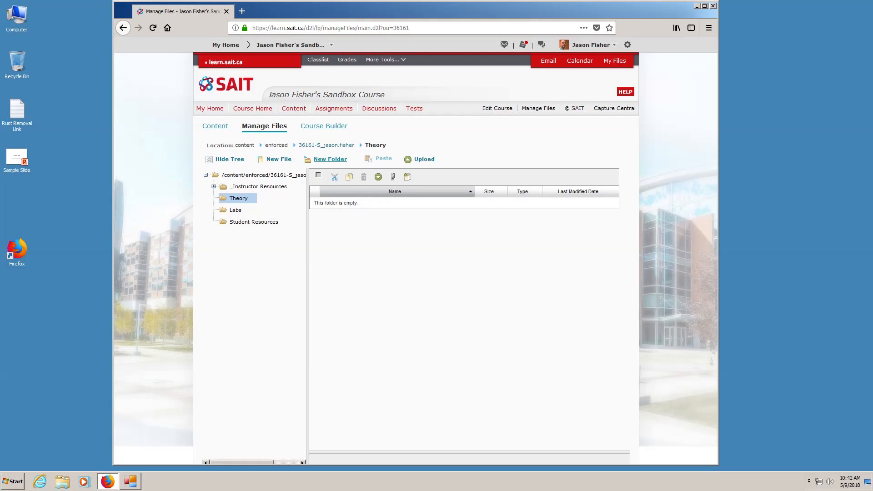
{"action": "left_click", "coordinate": [330, 159]}
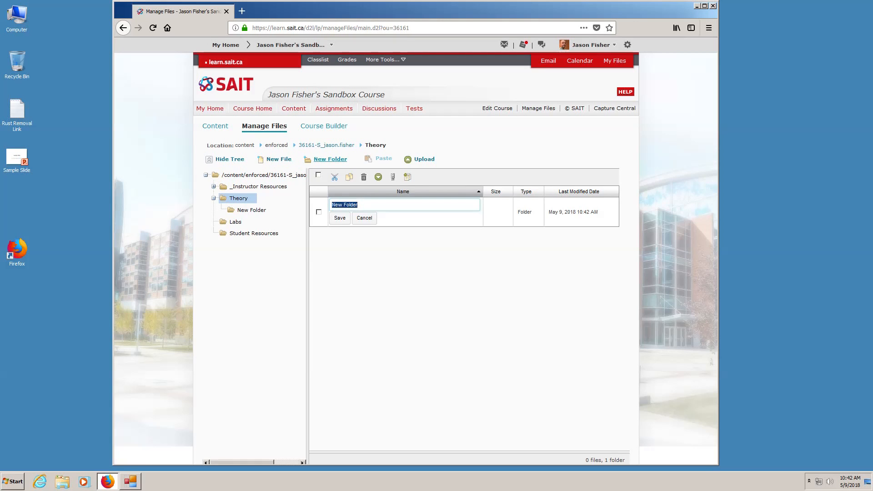
{"action": "type", "text": "PPT"}
{"action": "key", "text": "Return"}
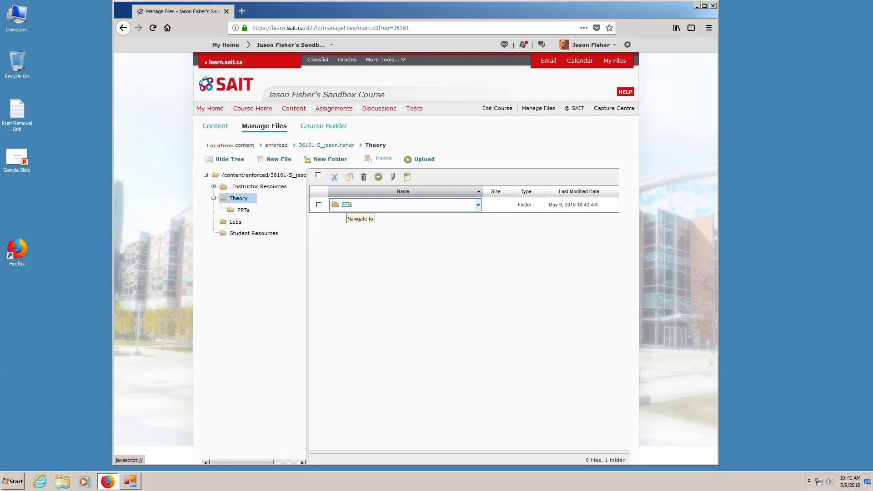
- Upload the Sample Slide PowerPoint file from the desktop into the PPTs folder and save it
{"action": "left_click", "coordinate": [347, 204]}
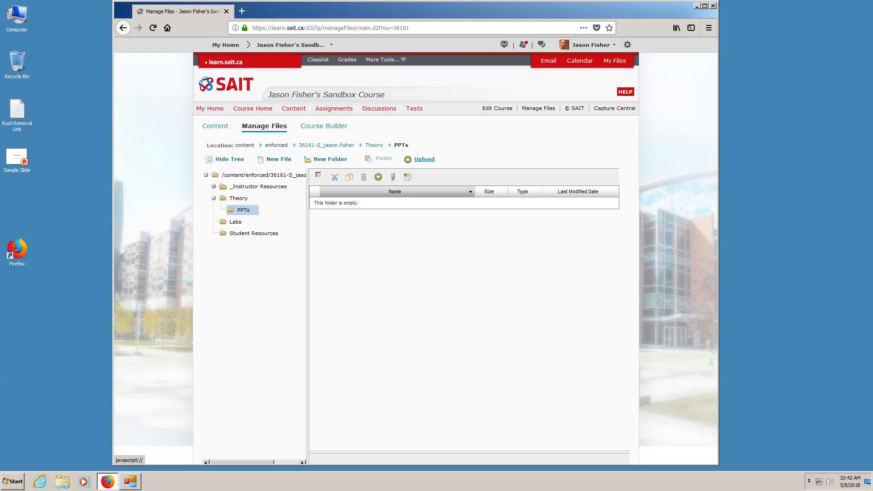
{"action": "left_click", "coordinate": [424, 159]}
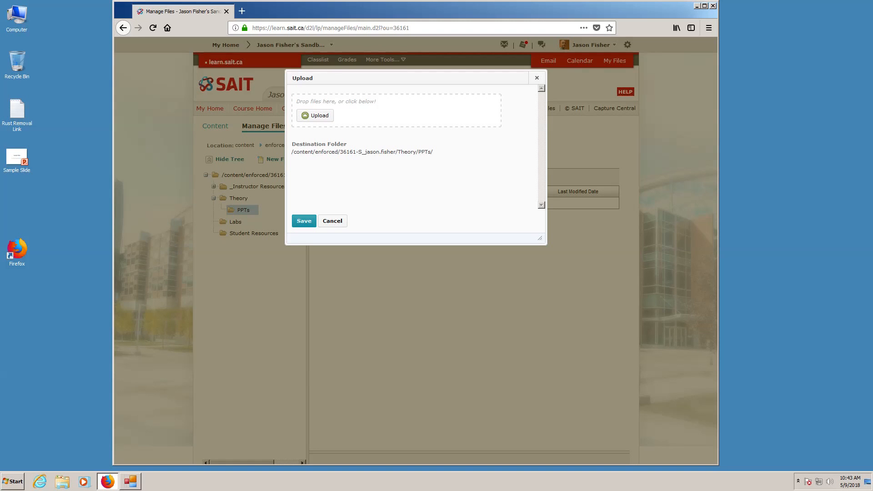
{"action": "left_click", "coordinate": [314, 115]}
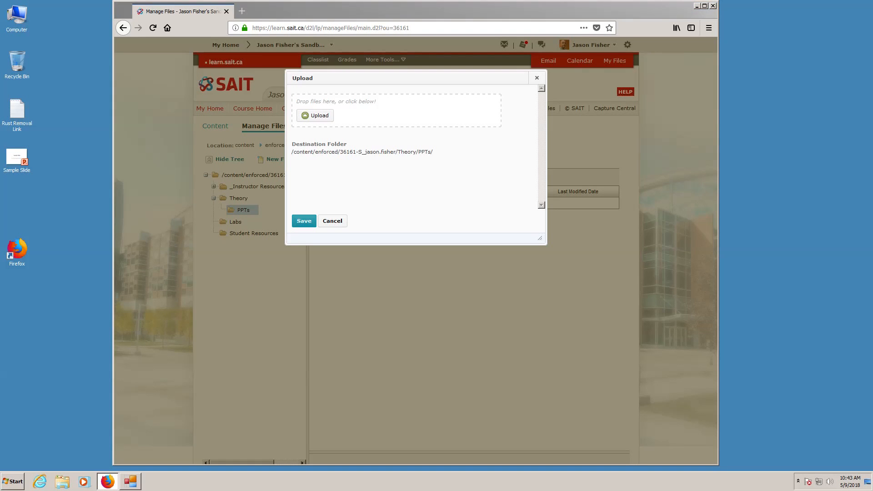
{"action": "left_click_drag", "start_coordinate": [17, 157], "coordinate": [396, 111]}
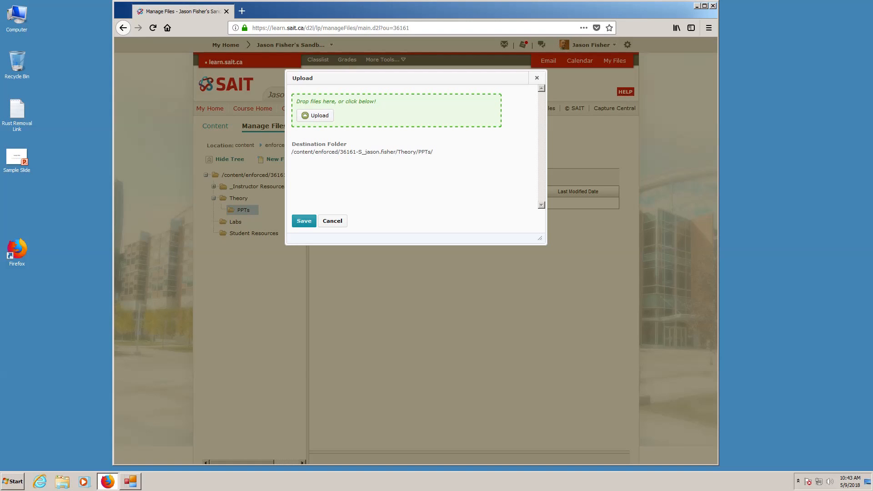
{"action": "left_click_drag", "start_coordinate": [395, 111], "coordinate": [396, 110]}
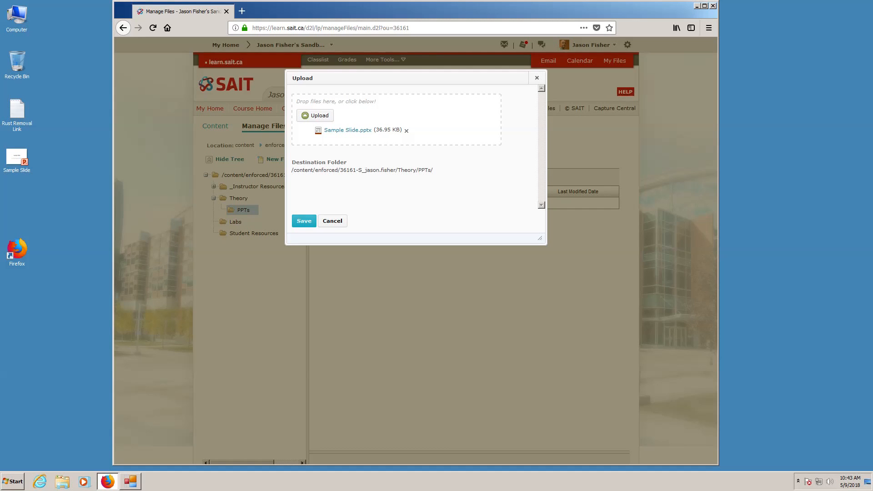
{"action": "left_click", "coordinate": [304, 221]}
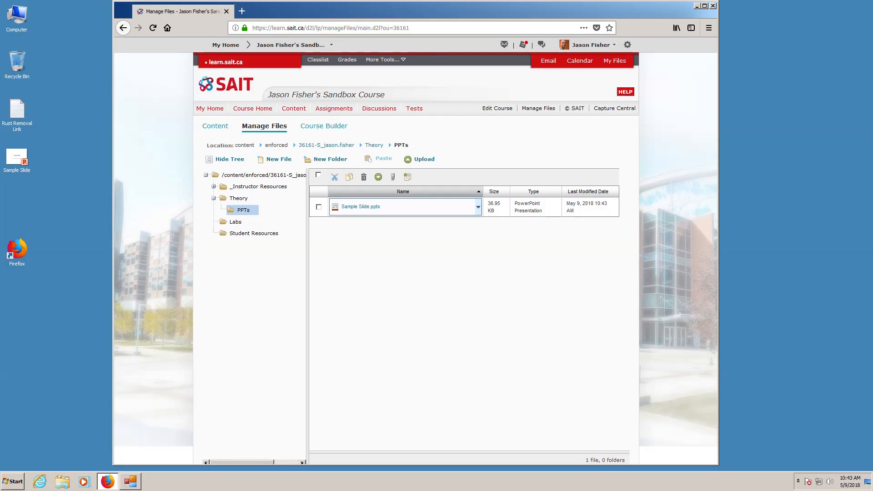
- Start adding Sample Slide.pptx as a content topic and create a new parent module titled Theory for it
{"action": "left_click", "coordinate": [478, 207]}
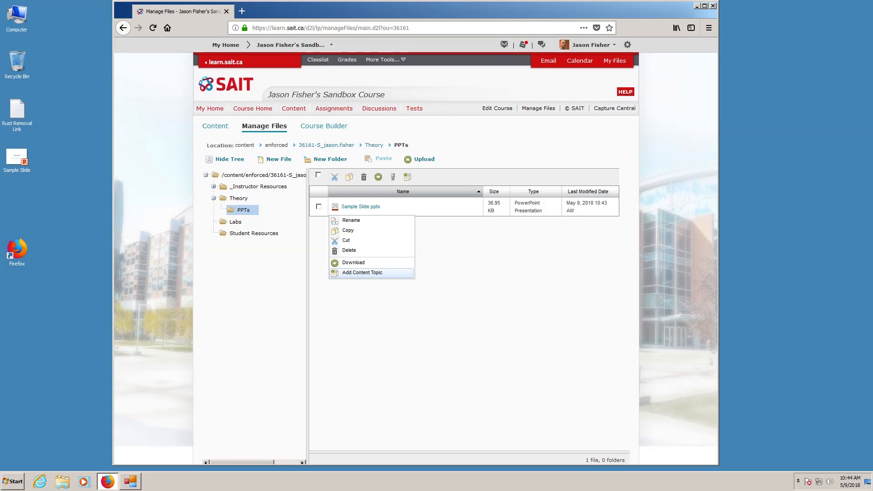
{"action": "left_click", "coordinate": [363, 273]}
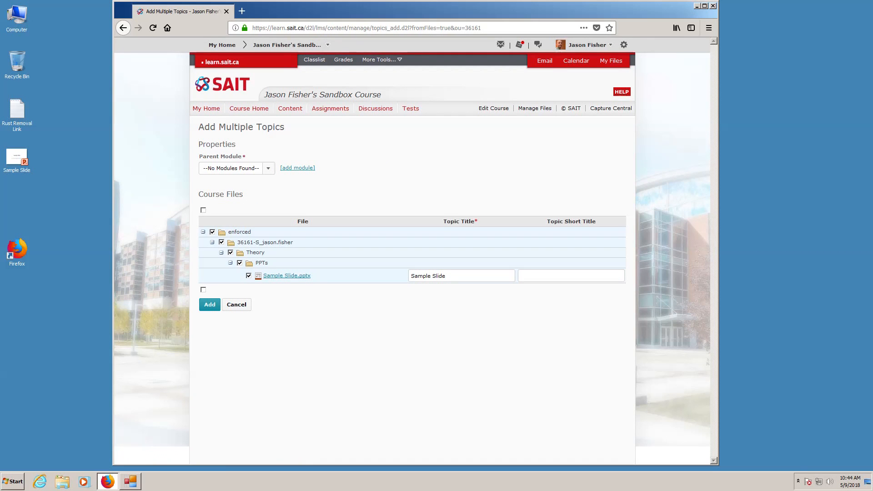
{"action": "left_click", "coordinate": [297, 168]}
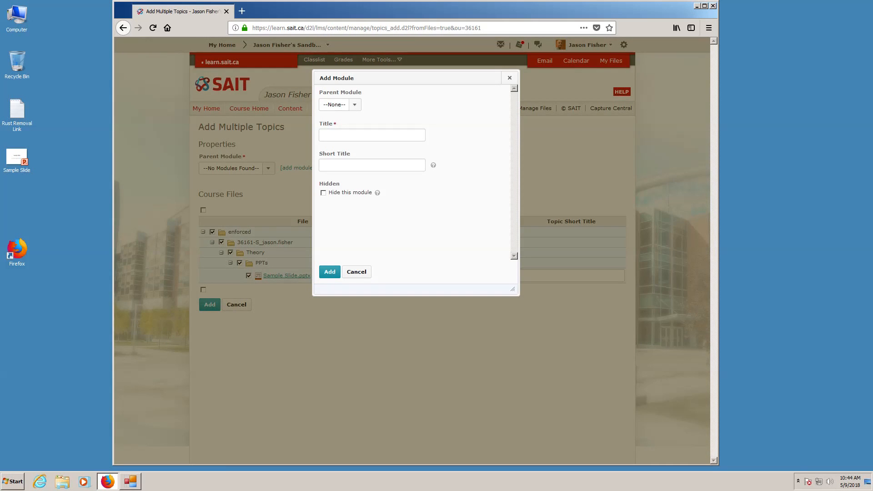
{"action": "type", "text": "Theory"}
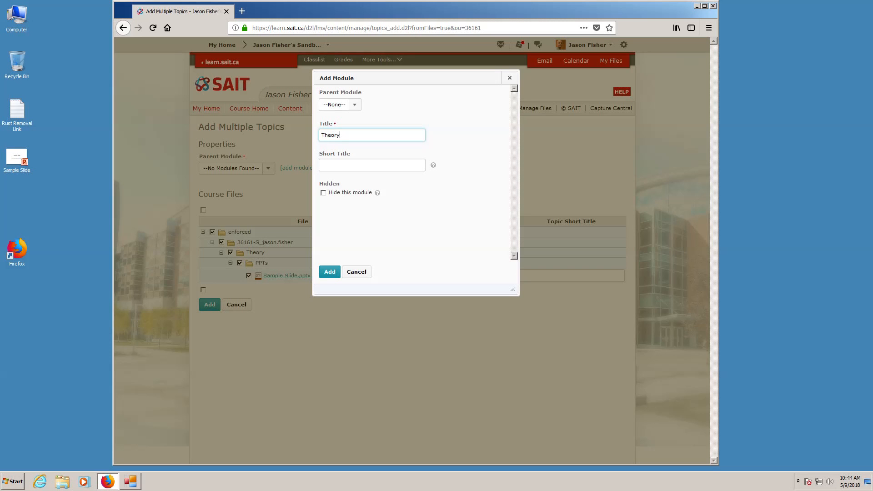
{"action": "left_click", "coordinate": [329, 272]}
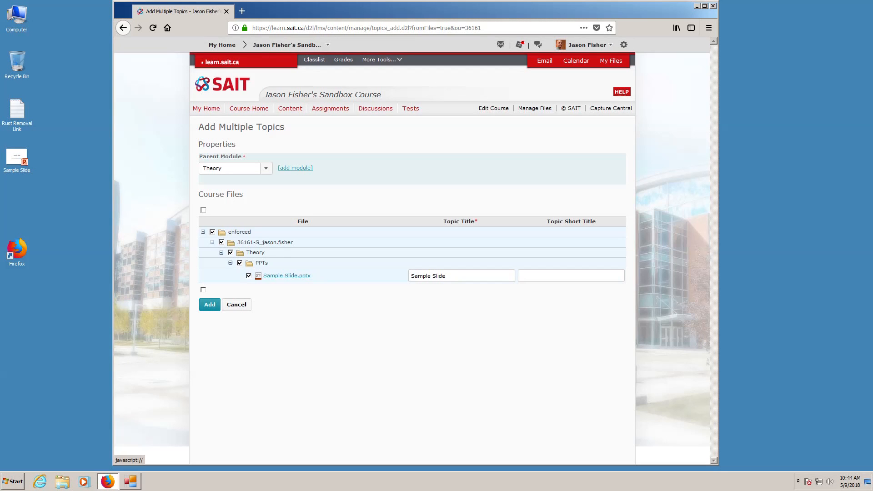
- Add a module titled "Module 01 - The Basics" under the Theory module as the topic's parent
{"action": "left_click", "coordinate": [295, 168]}
{"action": "type", "text": "M"}
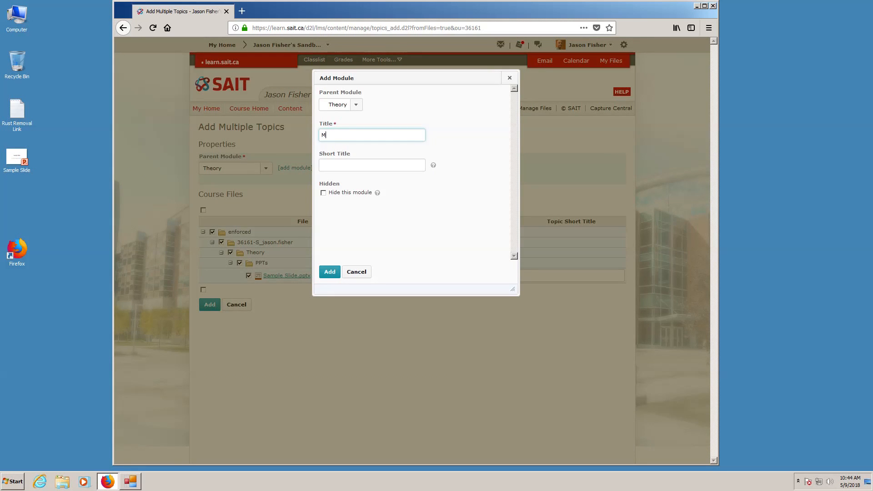
{"action": "type", "text": "odule 01 - The Basics"}
{"action": "left_click", "coordinate": [329, 272]}
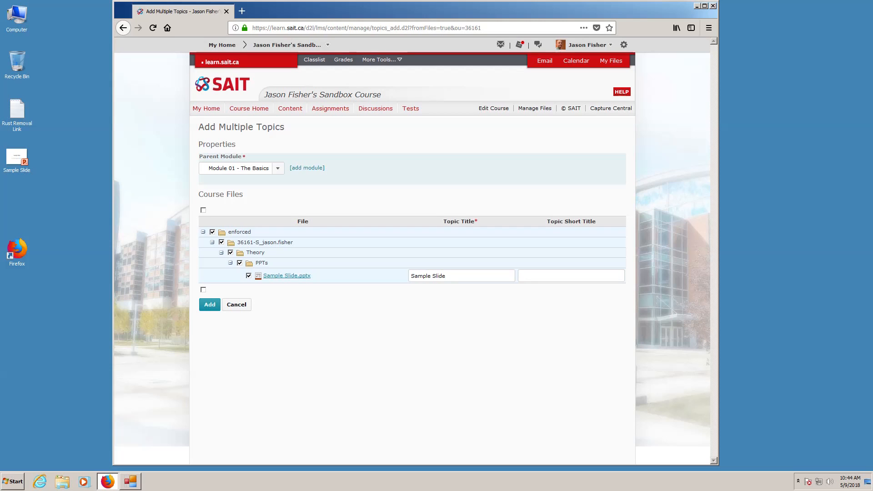
- Change the Sample Slide file's topic title to "The Basics" and add the topic to the module
{"action": "key", "text": "ctrl+a"}
{"action": "key", "text": "BackSpace"}
{"action": "type", "text": "The Basics"}
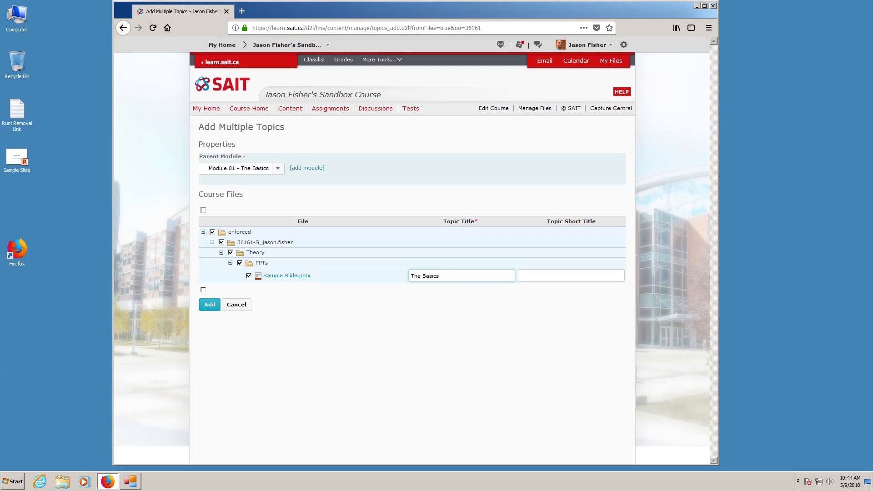
{"action": "left_click", "coordinate": [210, 304]}
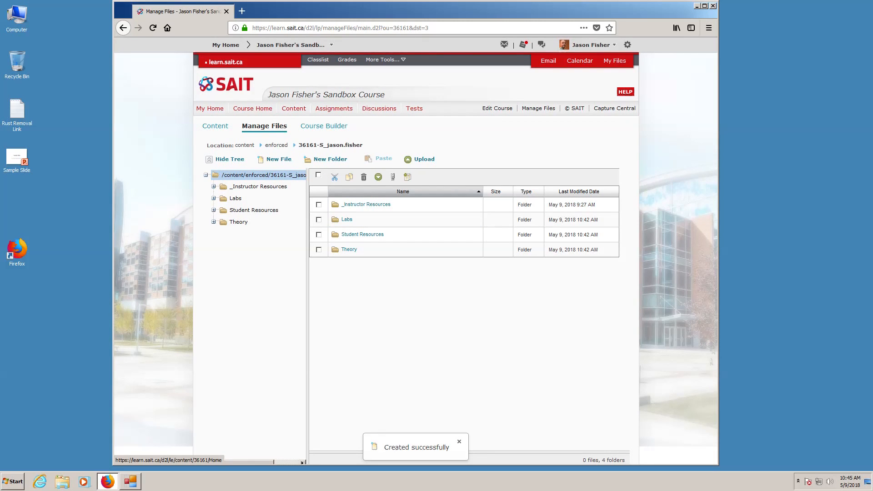
- View The Basics topic within Module 01 in the course content, and return to the module page
{"action": "left_click", "coordinate": [294, 109]}
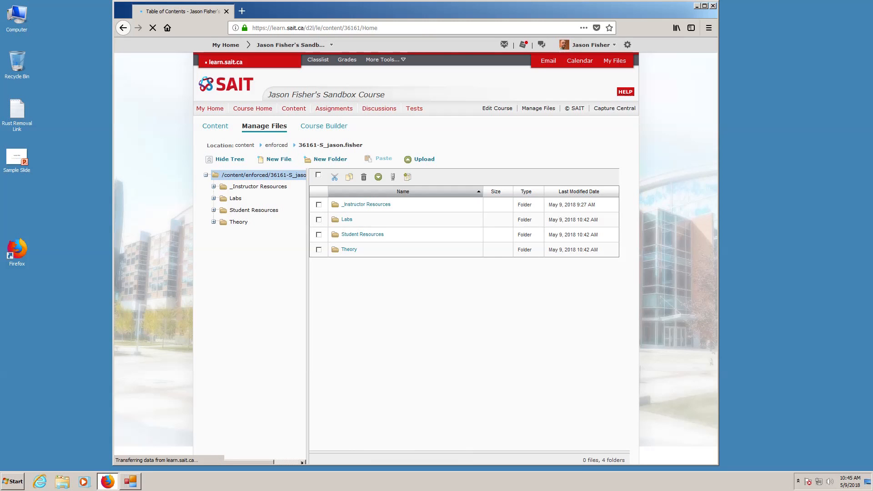
{"action": "left_click", "coordinate": [365, 218]}
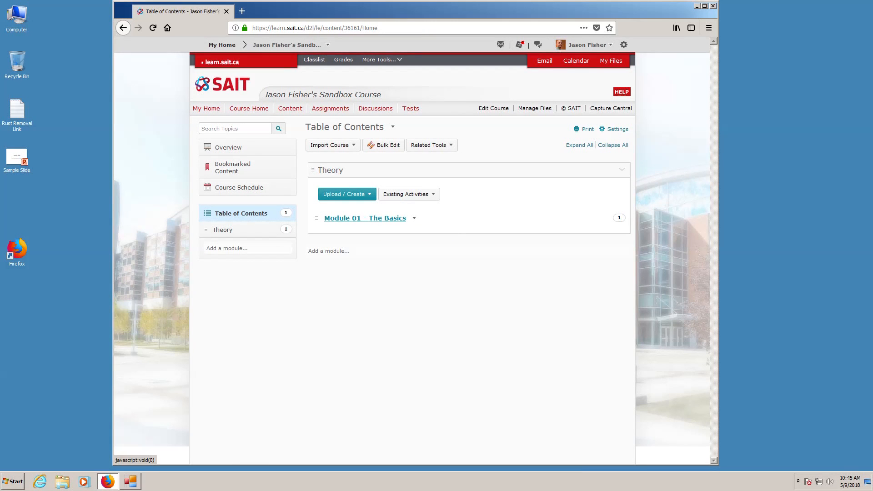
{"action": "left_click", "coordinate": [345, 201]}
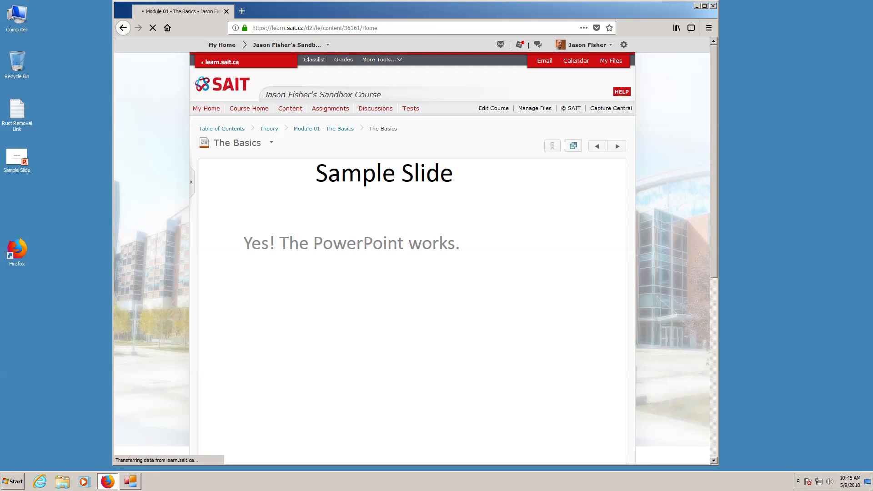
{"action": "left_click", "coordinate": [324, 128]}
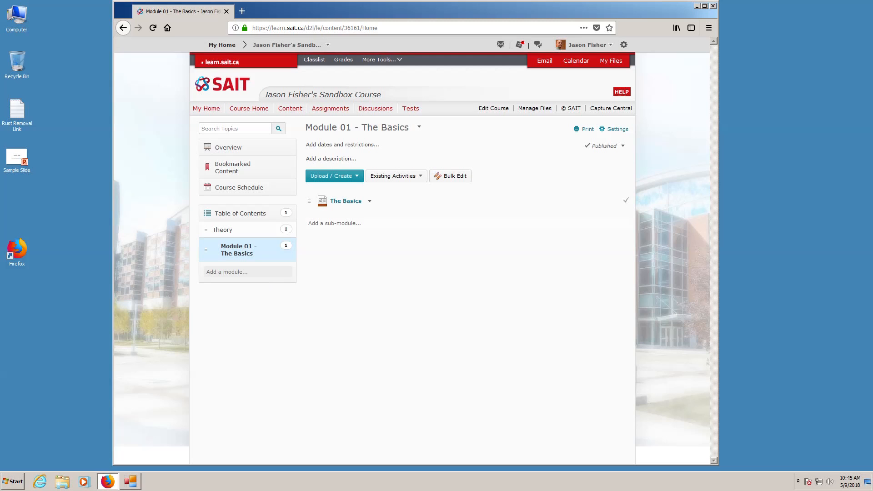
- Add a top-level content module named Student Resources
{"action": "left_click", "coordinate": [229, 273]}
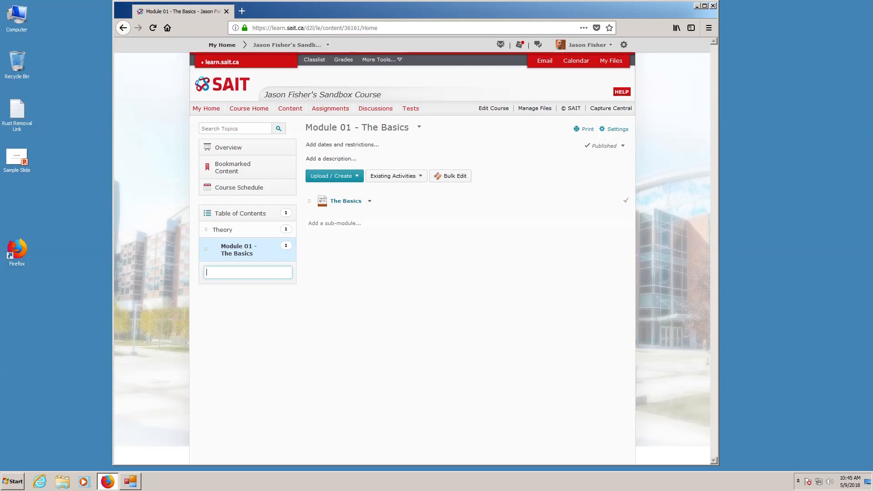
{"action": "type", "text": "Student Resources"}
{"action": "key", "text": "Return"}
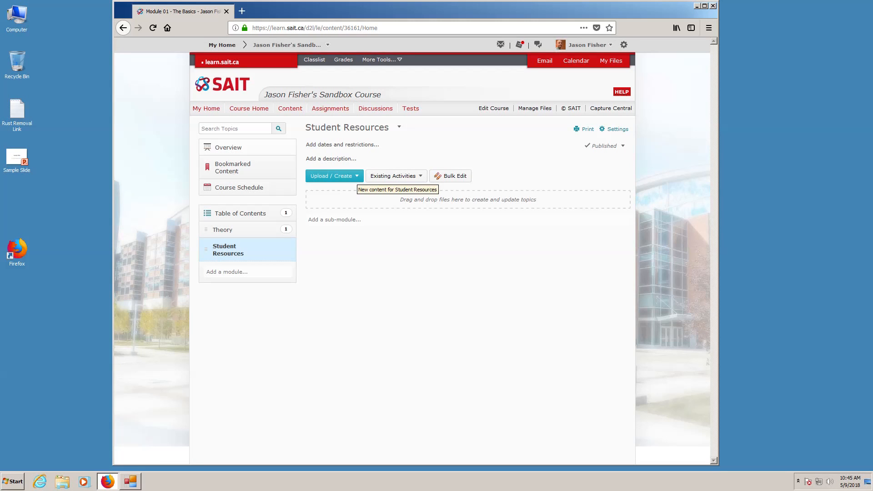
- Start a new link in the Student Resources module and title it "Laser Rust Removal"
{"action": "left_click", "coordinate": [353, 177]}
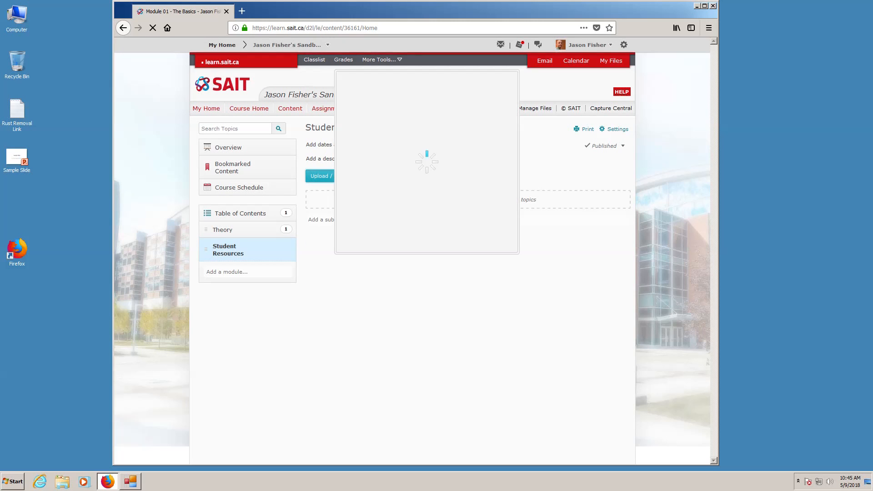
{"action": "left_click", "coordinate": [336, 238]}
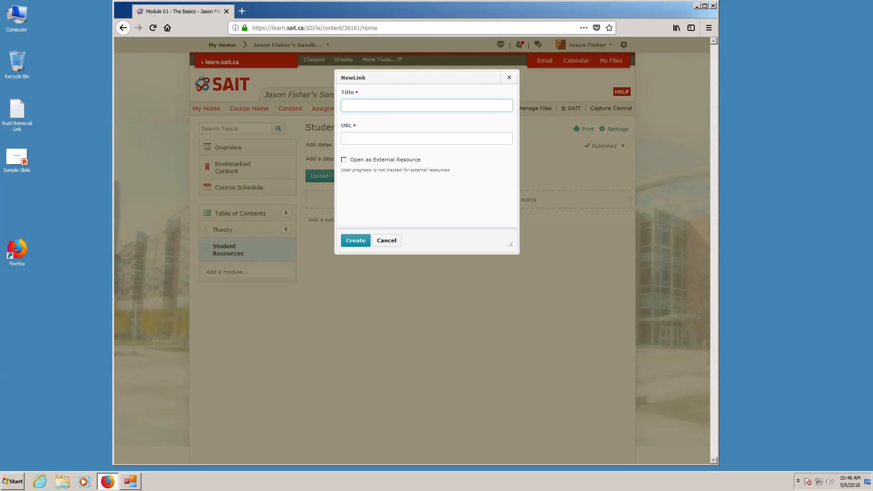
{"action": "type", "text": "Laser Rust Removal"}
- Open the Rust Removal Link text file from the desktop in Notepad and copy its YouTube URL
{"action": "double_click", "coordinate": [17, 111]}
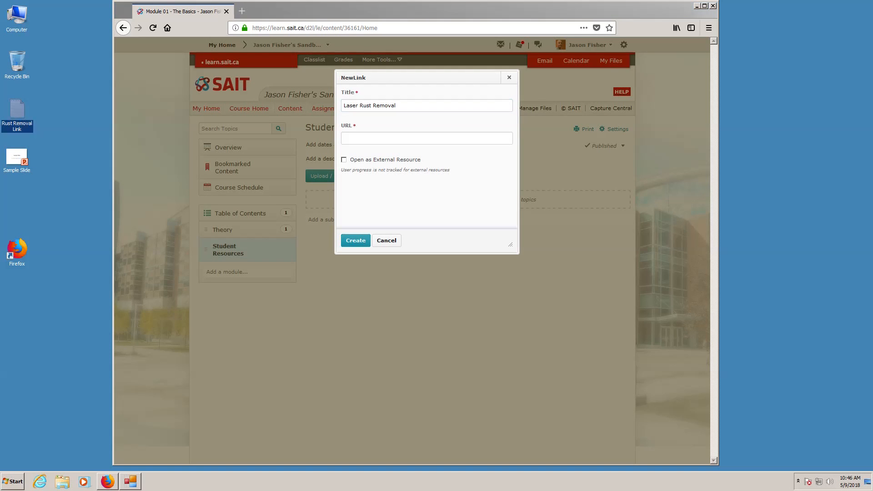
{"action": "left_click_drag", "start_coordinate": [828, 69], "coordinate": [725, 69]}
{"action": "key", "text": "ctrl+c"}
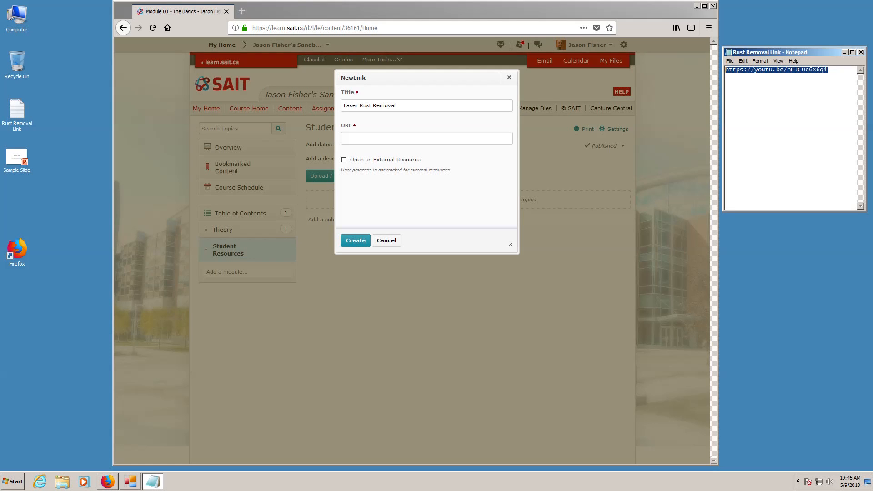
- Paste the copied YouTube address as the new link's URL, set it to open as an external resource, and create it
{"action": "left_click", "coordinate": [426, 138]}
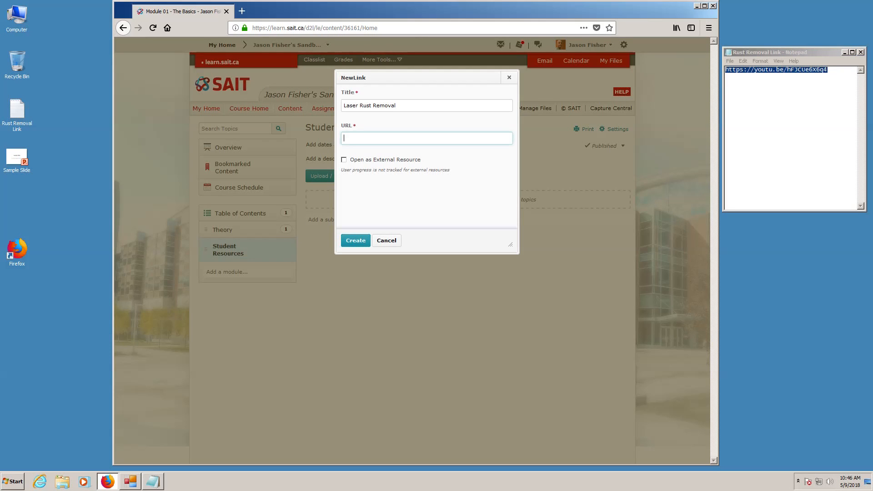
{"action": "key", "text": "ctrl+v"}
{"action": "left_click", "coordinate": [344, 159]}
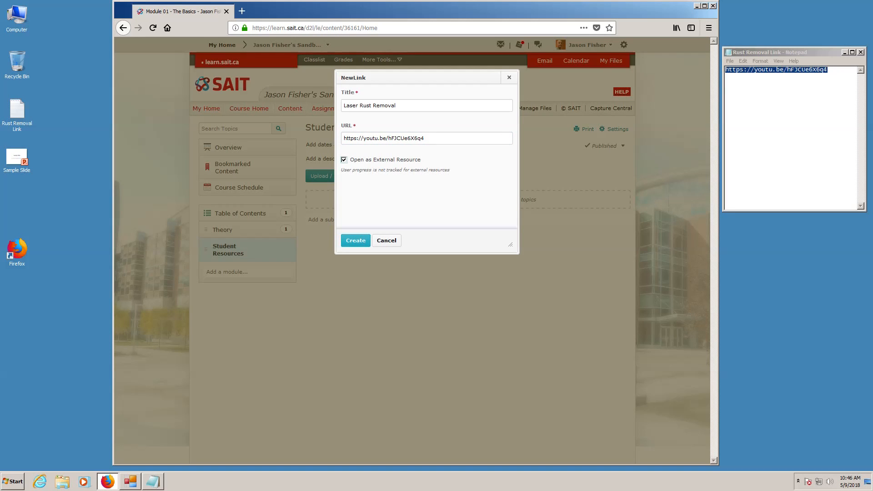
{"action": "left_click", "coordinate": [355, 241]}
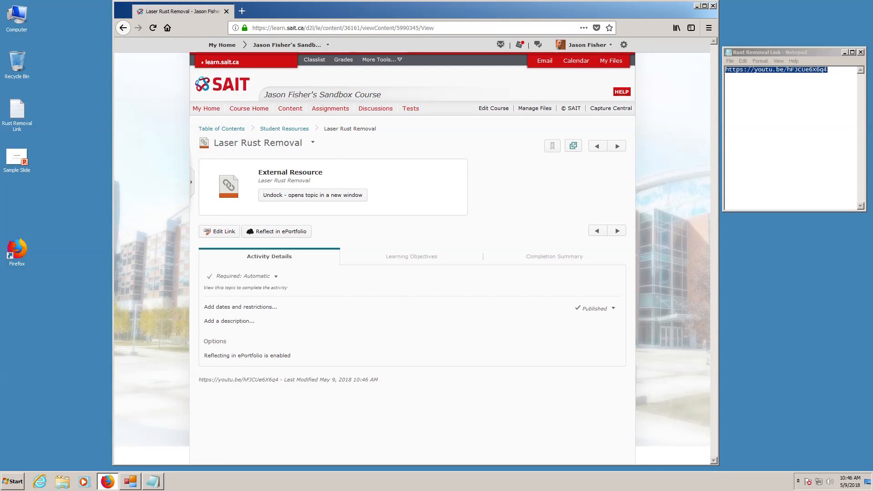
- Test the Laser Rust Removal link from the Student Resources module in the course content, and close the video window
{"action": "left_click", "coordinate": [290, 109]}
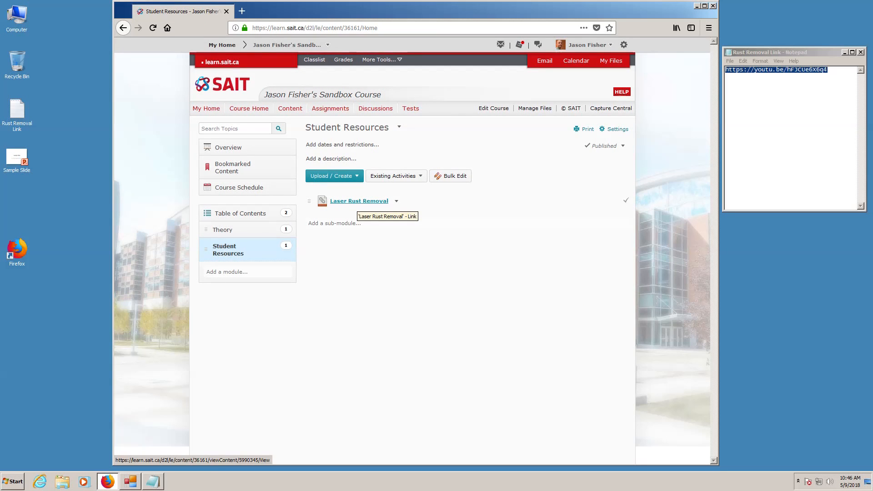
{"action": "left_click", "coordinate": [360, 202]}
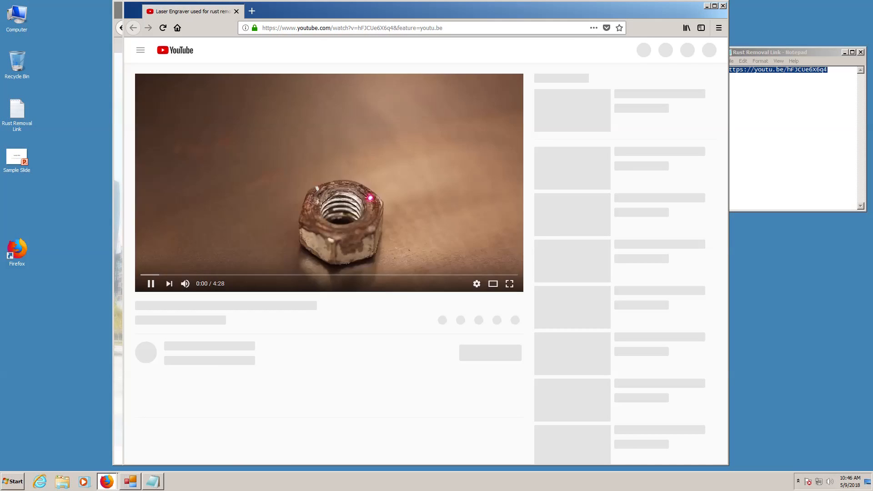
{"action": "left_click", "coordinate": [723, 6]}
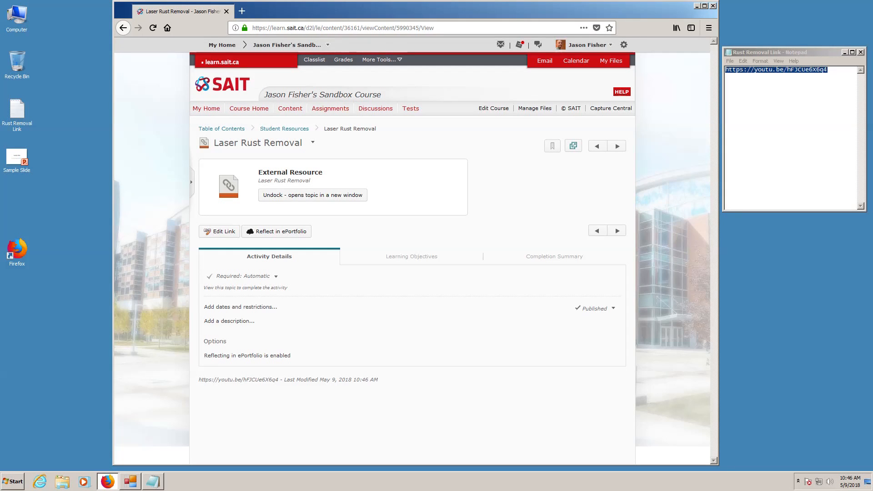